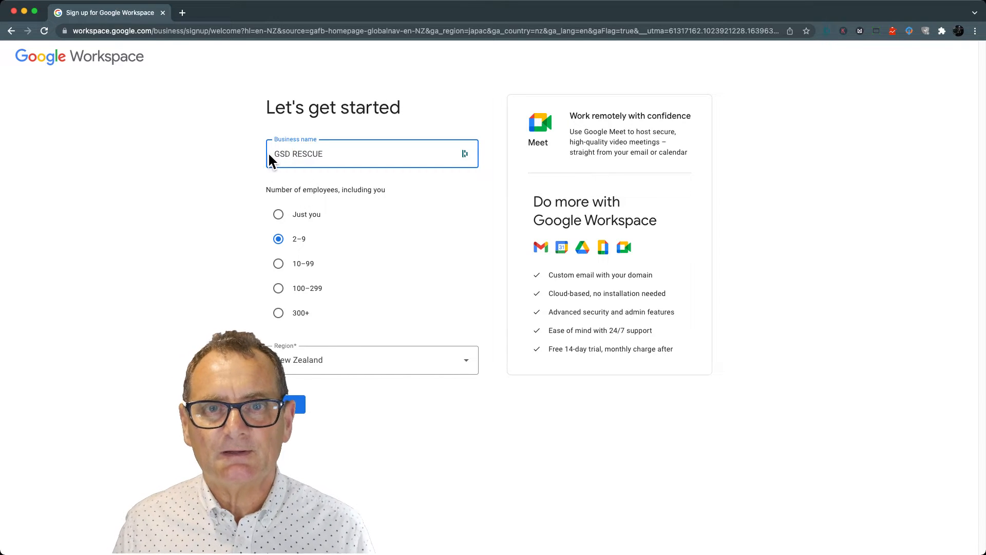
Set the number of employees to Just you and continue with the business details
click(230, 145)
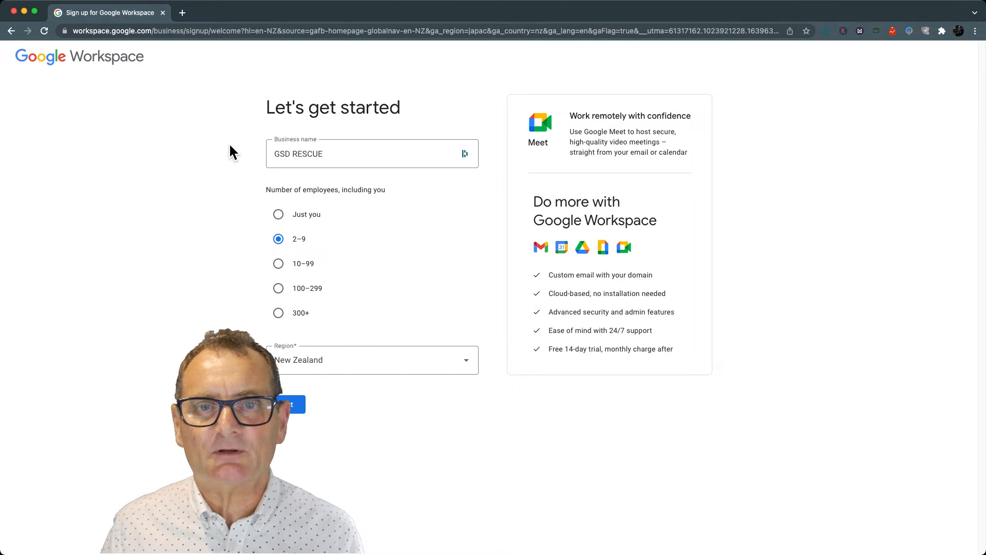
click(286, 223)
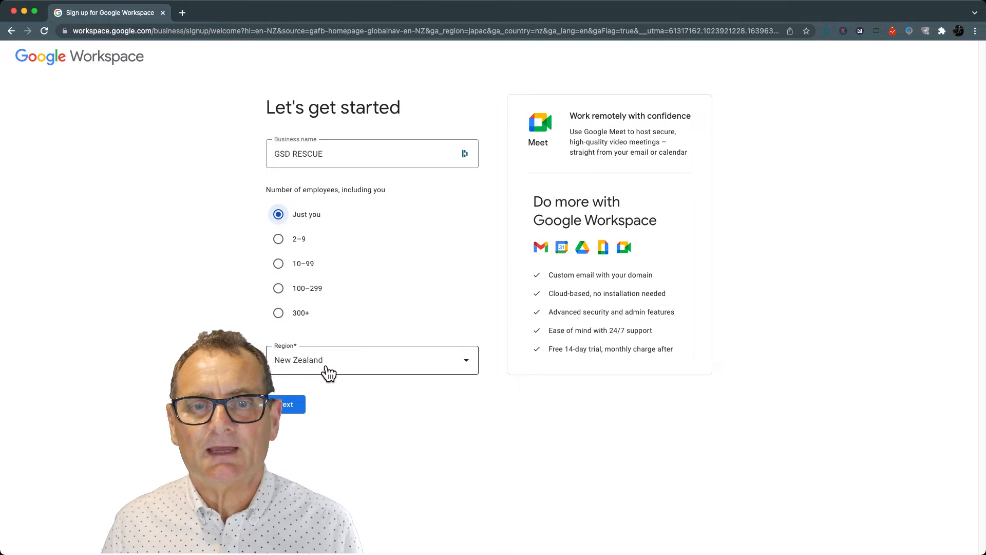
click(291, 405)
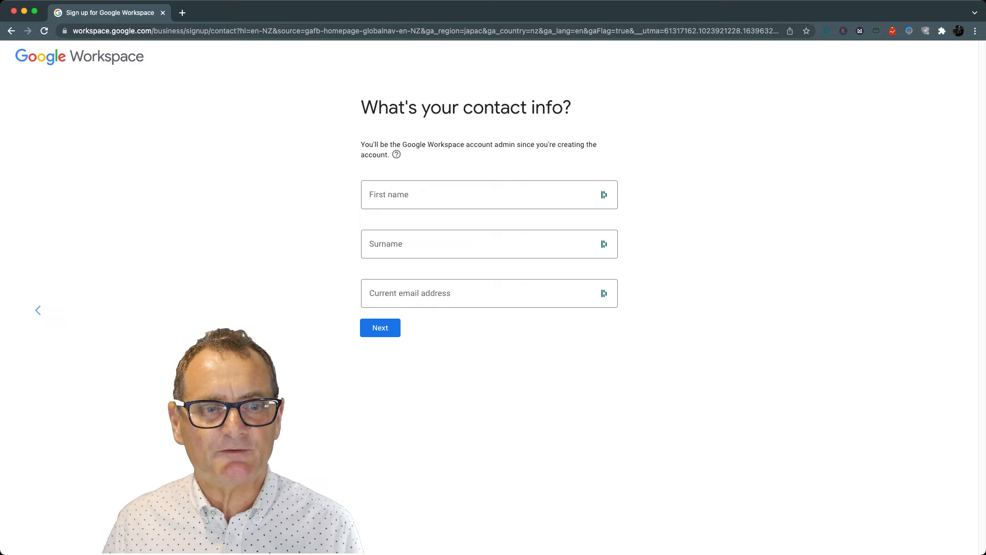
Fill in the admin's first name, surname and current email address, and submit the contact info
click(392, 202)
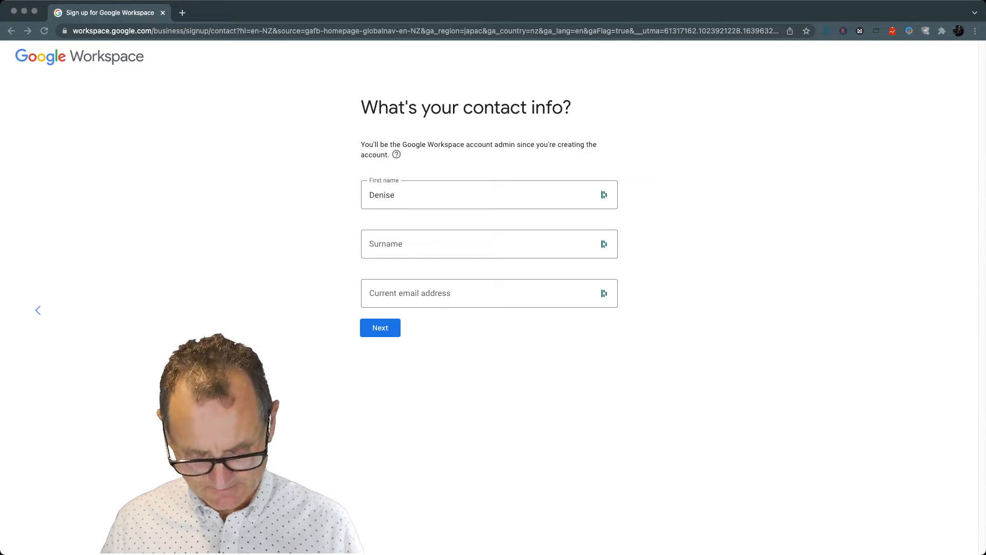
click(423, 206)
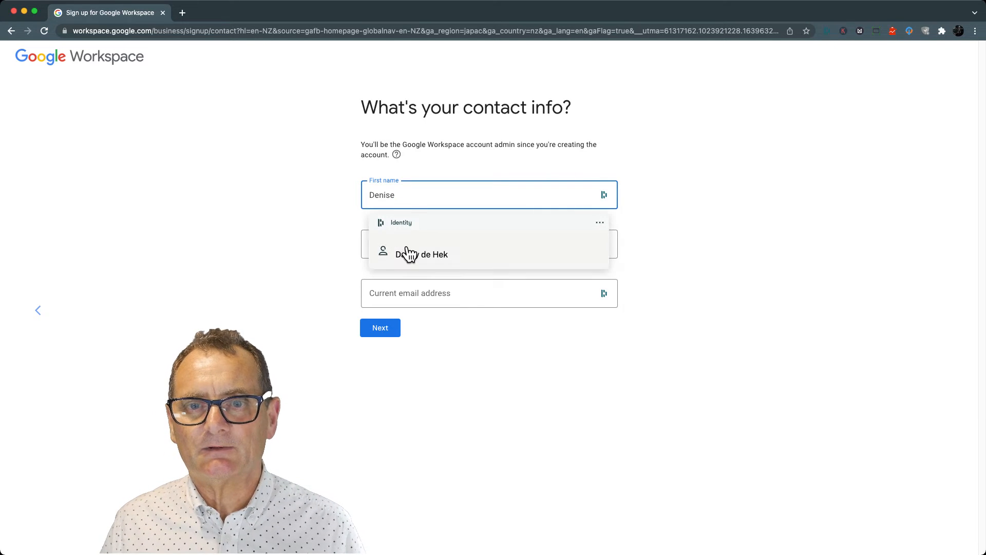
click(349, 240)
click(377, 244)
click(290, 248)
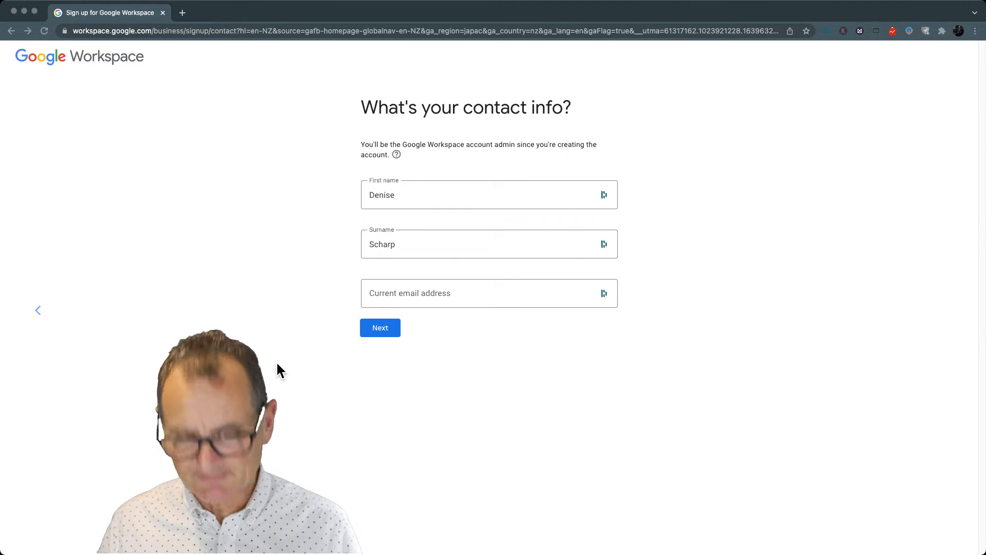
click(409, 302)
key(super+v)
click(699, 304)
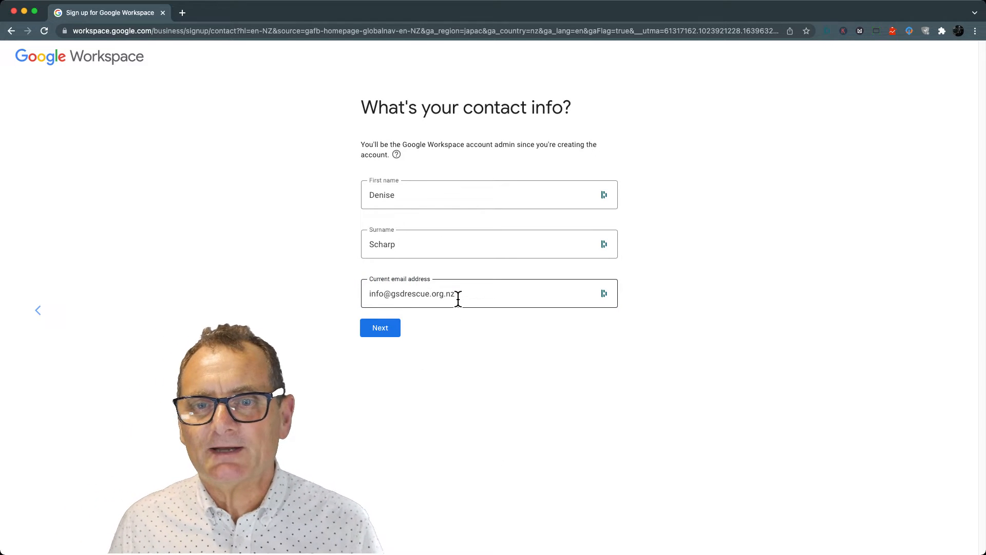
click(389, 331)
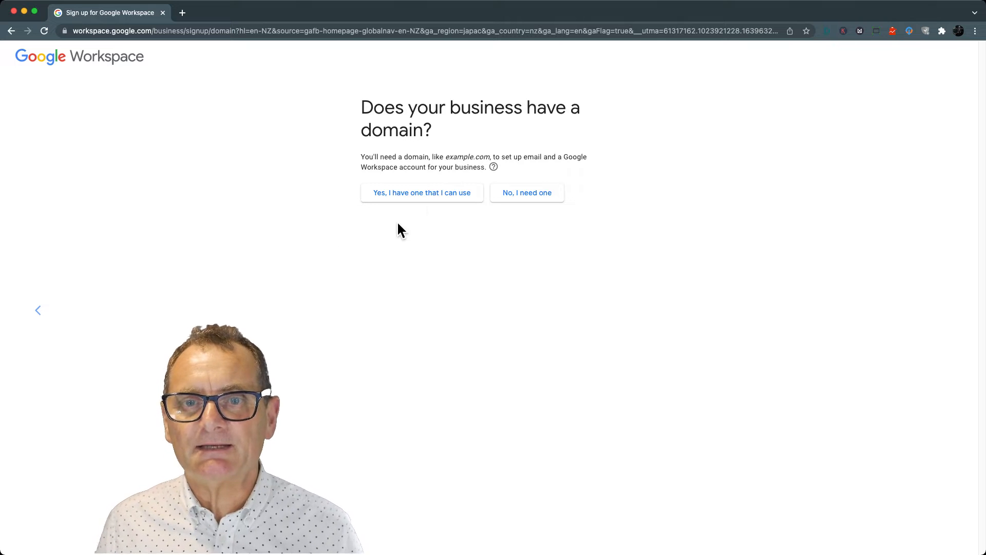
Choose to use an existing domain, enter gsdrescue.org.nz as the business's domain name, and confirm it for the account
click(436, 205)
click(414, 217)
key(super+v)
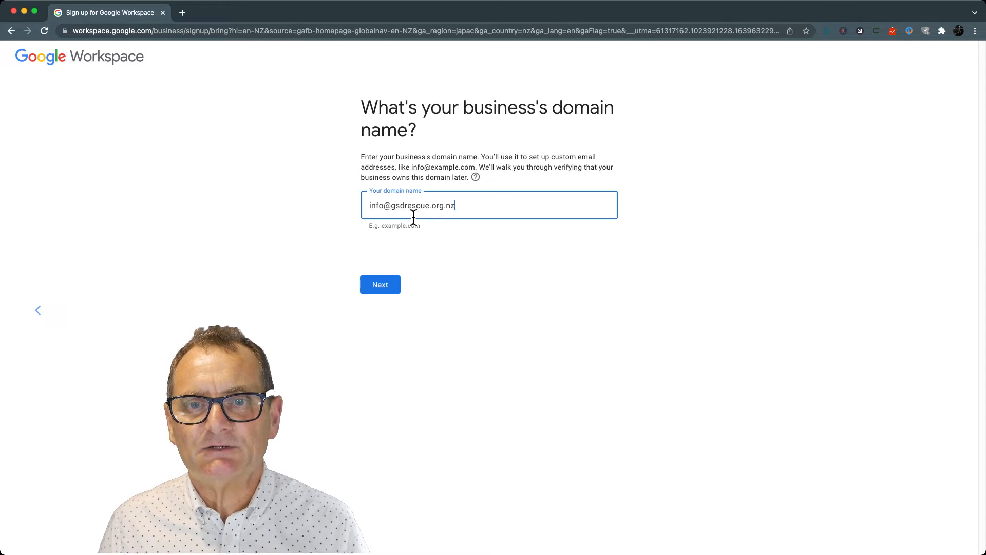
drag(393, 206, 325, 206)
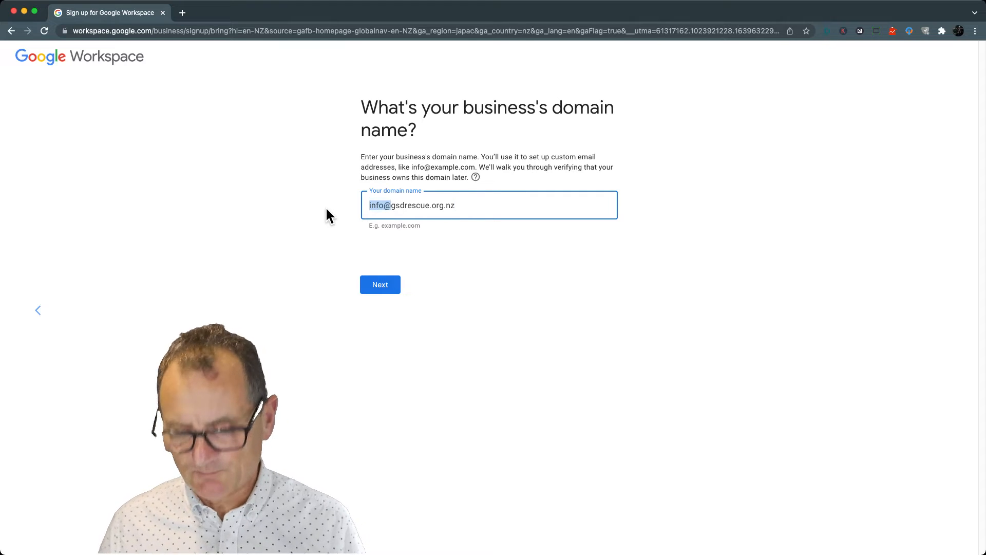
key(BackSpace)
click(334, 216)
click(391, 289)
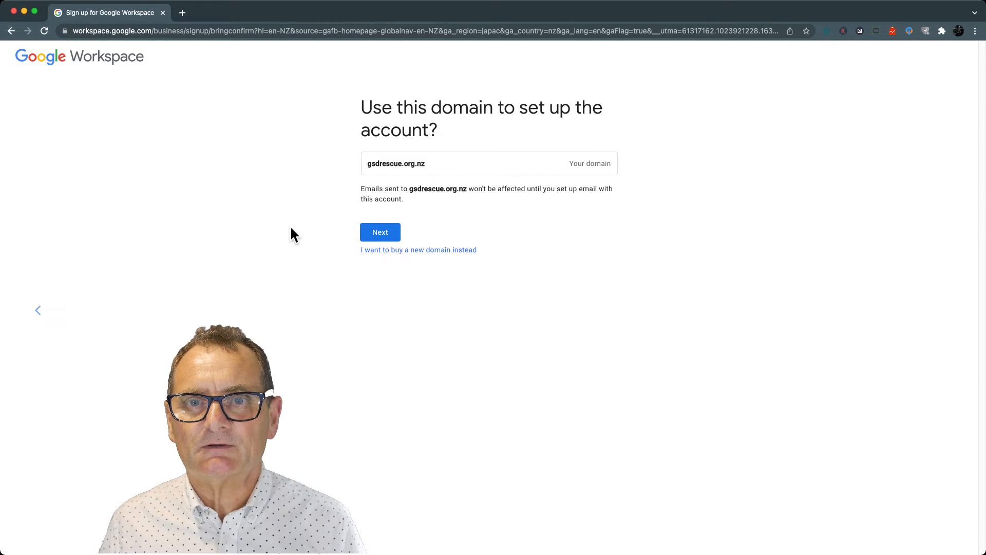
click(385, 235)
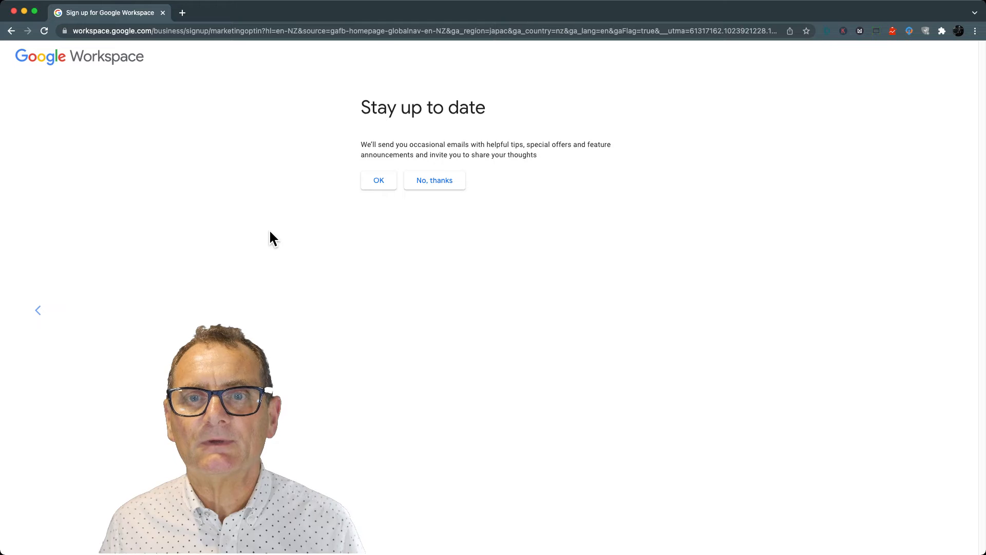
Decline both the occasional tips and offers emails and the user education emails
click(437, 188)
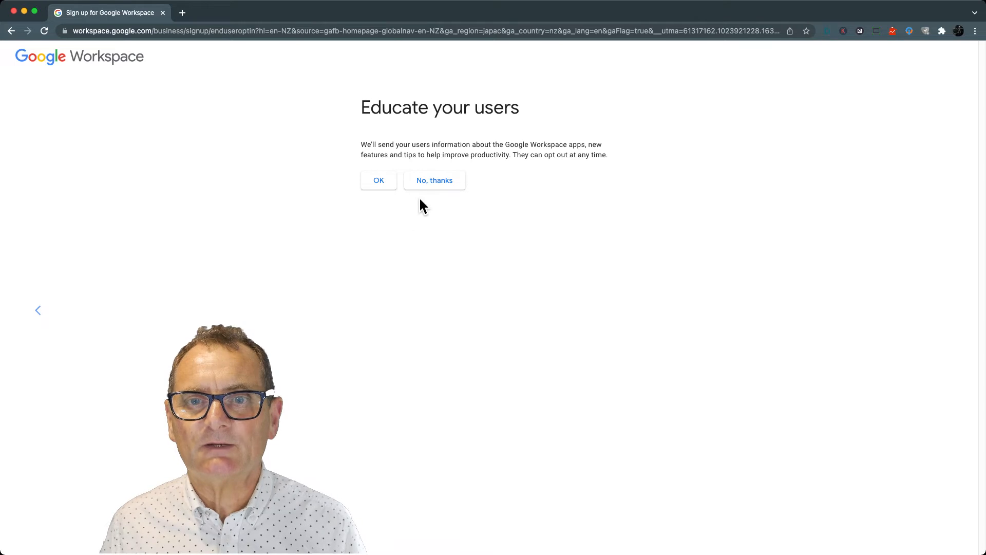
click(440, 187)
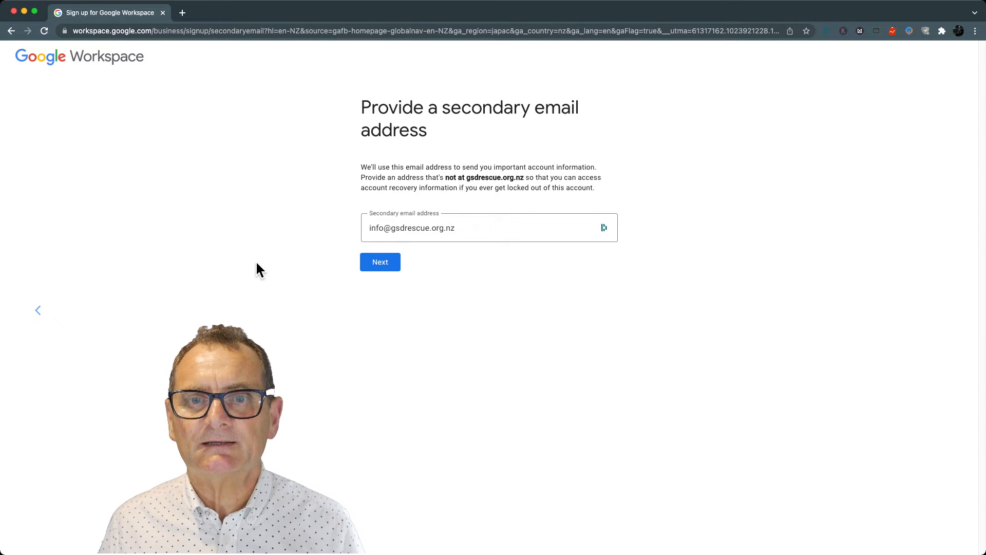
Try to continue with the prefilled business address as the secondary email
click(473, 234)
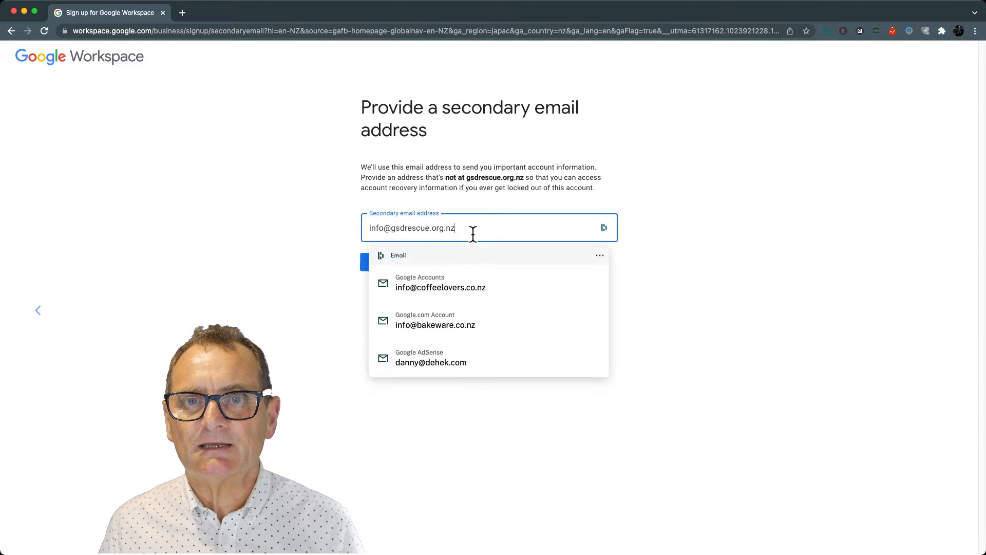
click(305, 210)
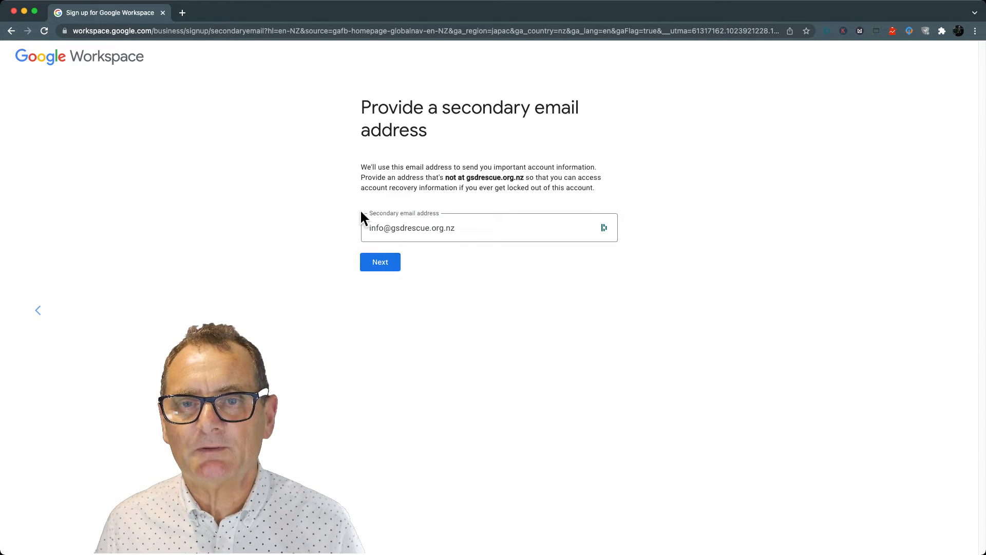
click(383, 263)
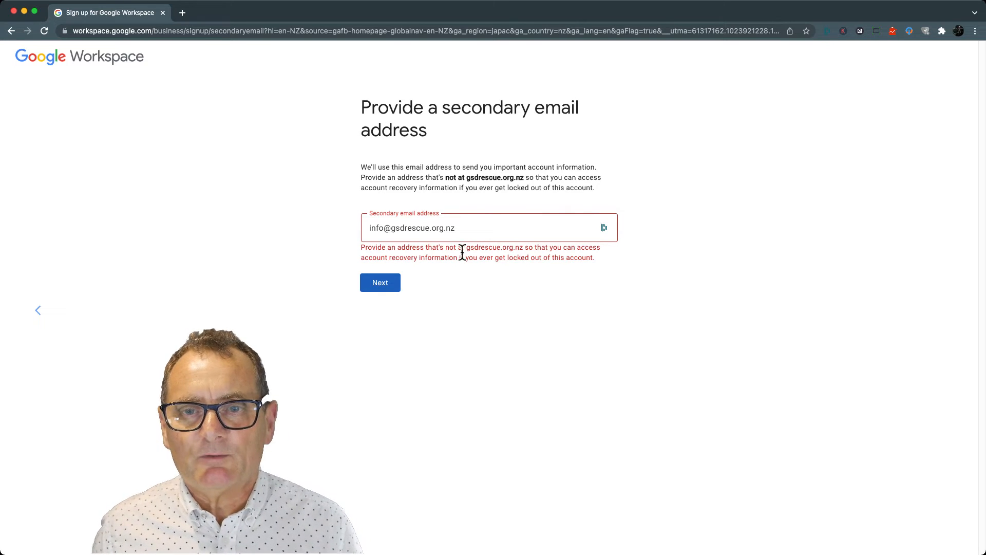
Replace the secondary email with the organisation's Gmail address and continue to the sign-in details
triple_click(469, 231)
key(super+c)
click(327, 243)
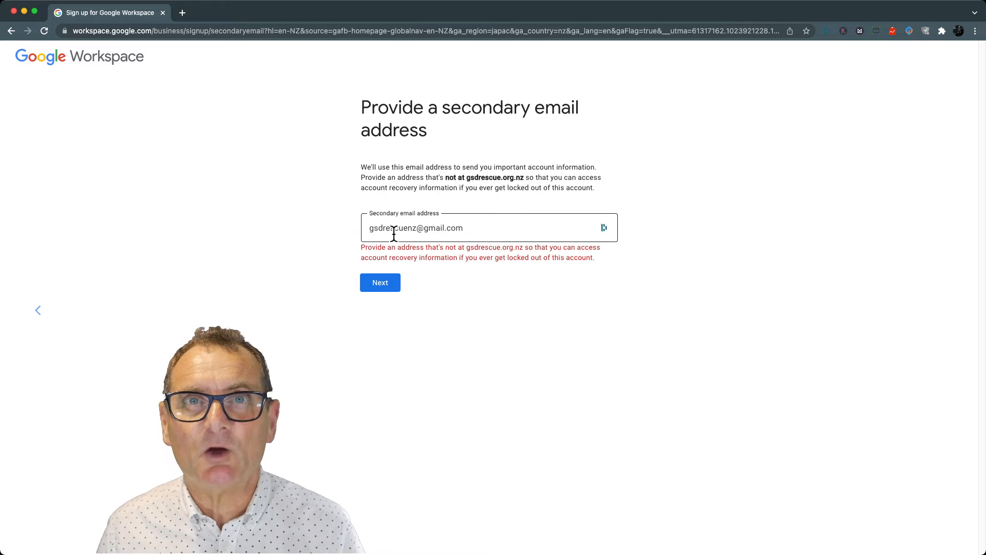
click(468, 234)
click(289, 231)
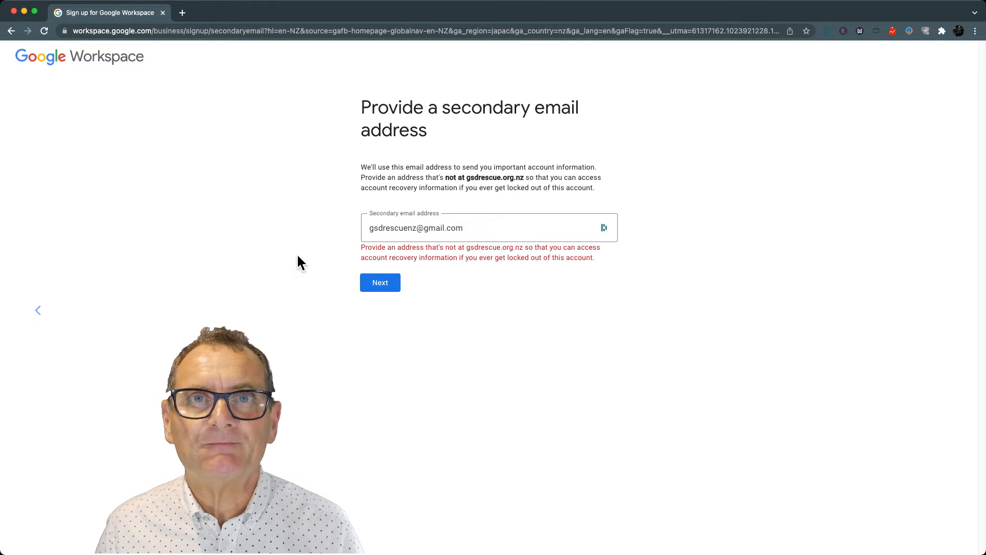
click(385, 290)
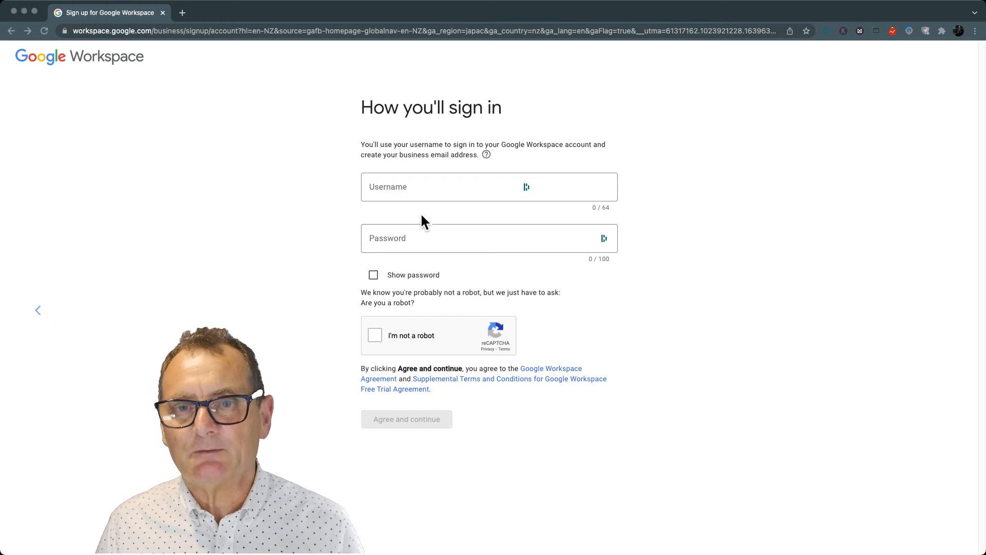
click(409, 192)
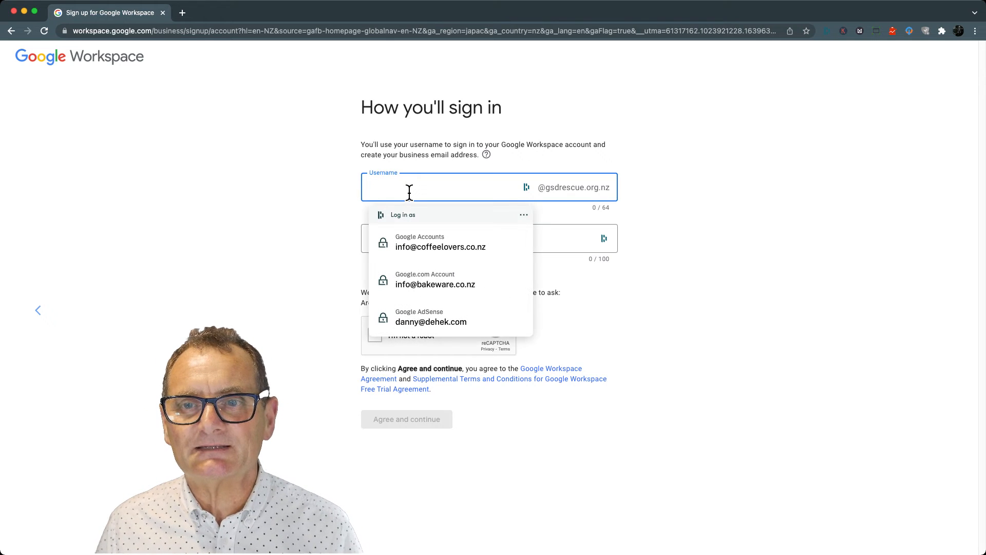
key(super+v)
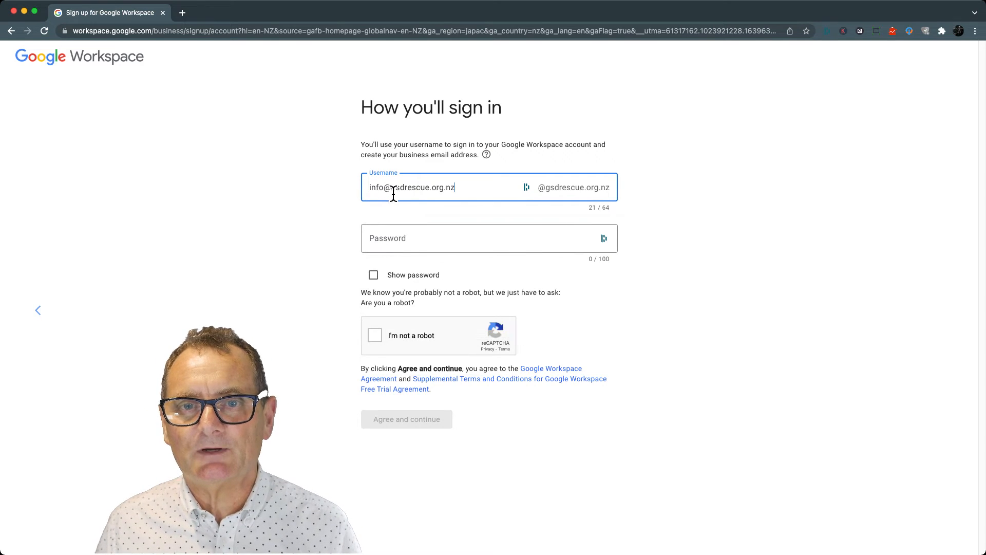
drag(384, 192, 476, 193)
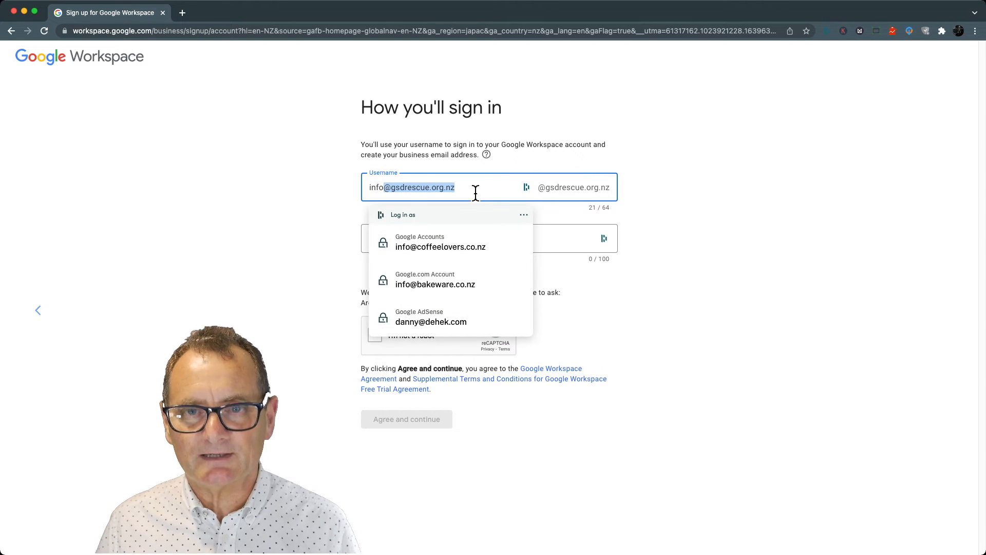
key(BackSpace)
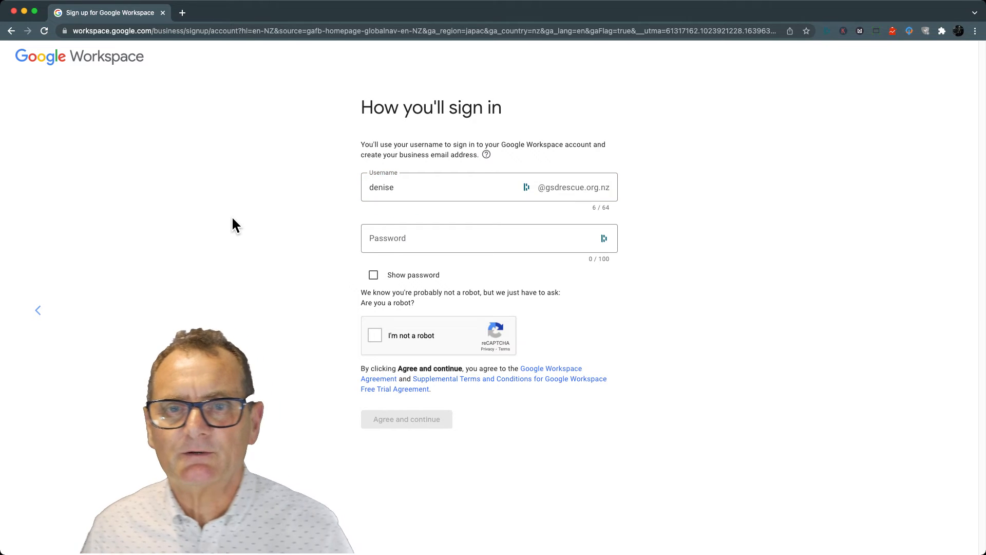
Use the admin's first name as the username and enter the account password
click(387, 243)
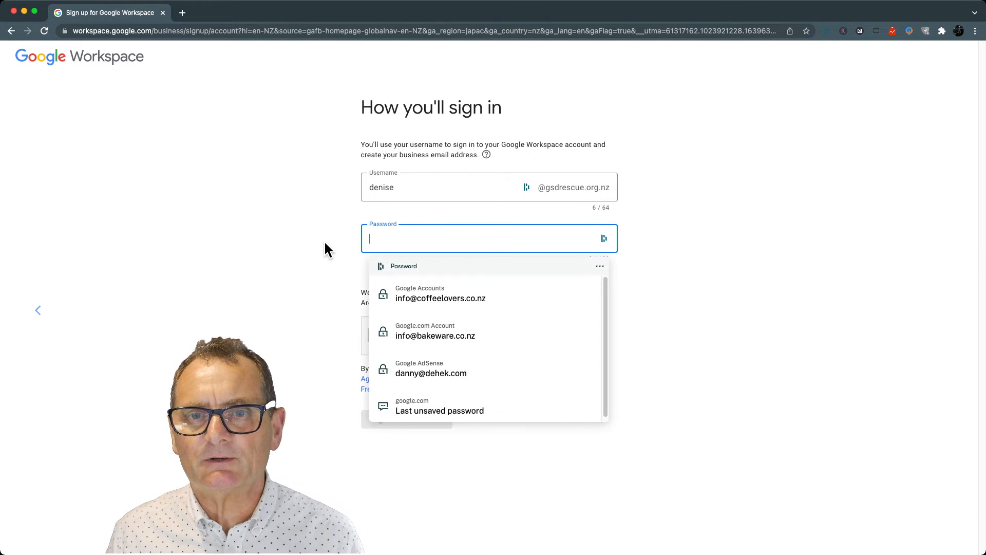
key(super+v)
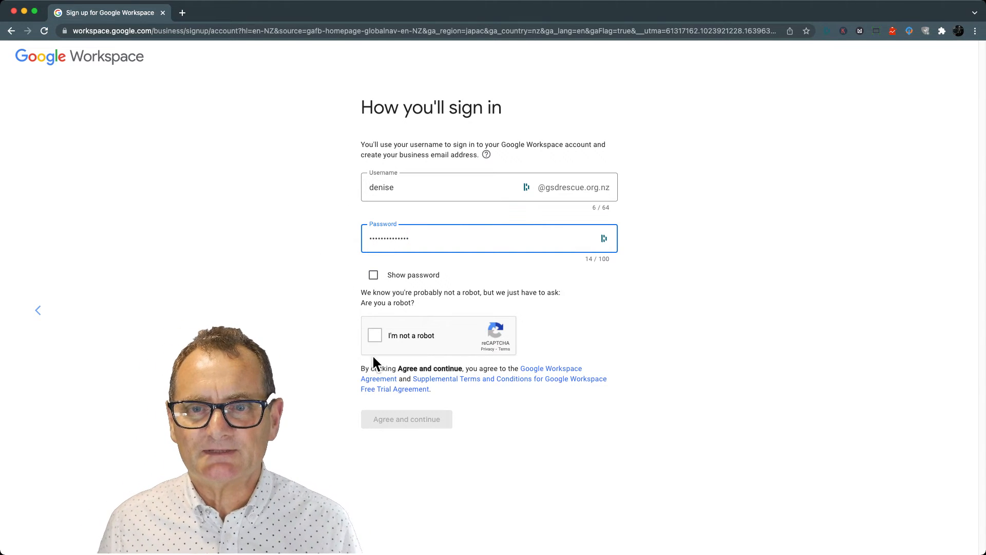
Complete the reCAPTCHA check and agree to the Workspace terms, declining to save the login in Dashlane
click(376, 338)
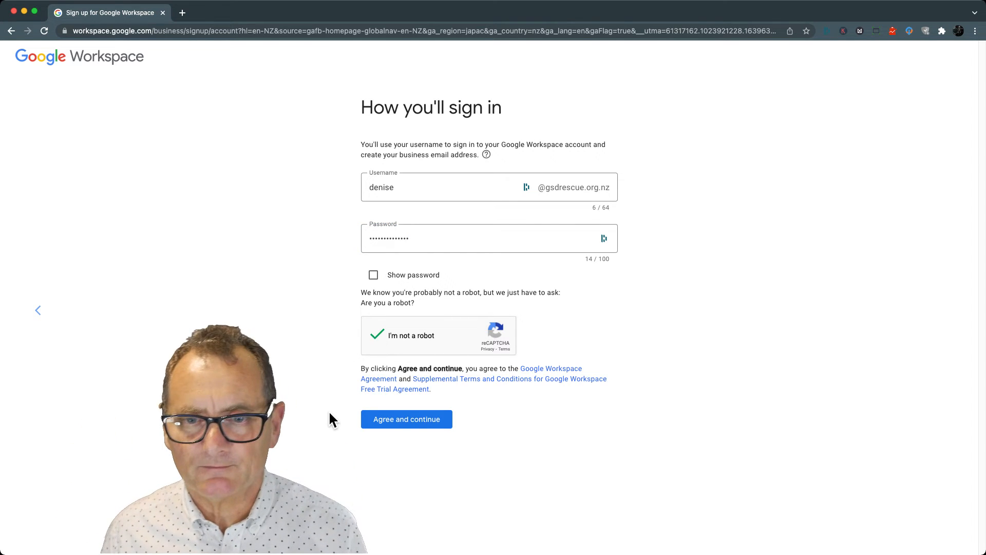
click(393, 420)
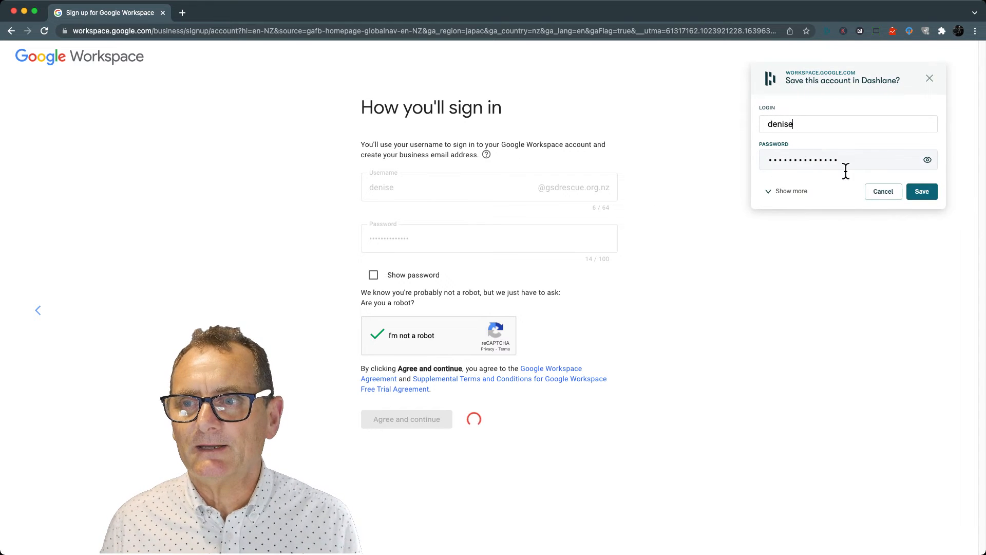
click(884, 195)
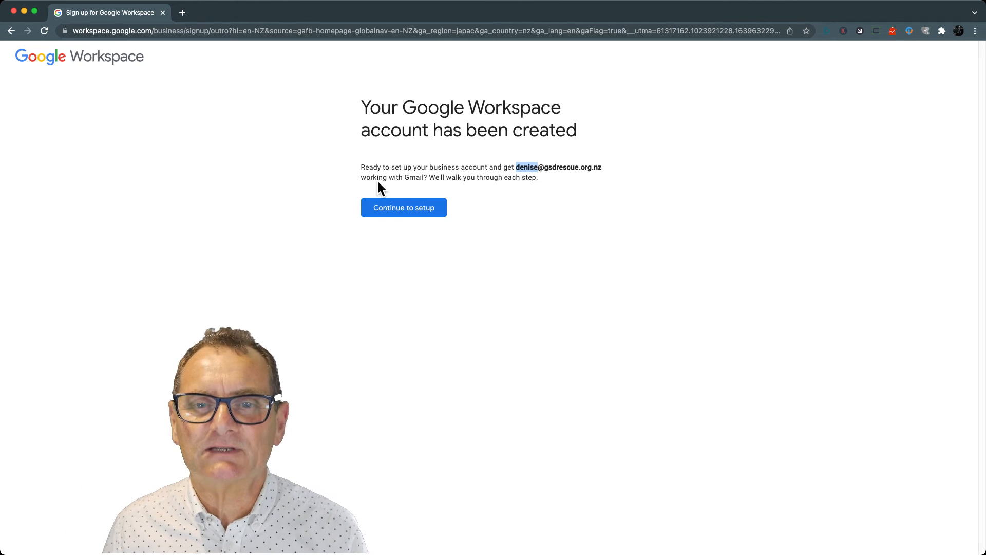
Continue to setup, accept the new account's terms, and advance through the Admin console welcome dialogs
click(403, 209)
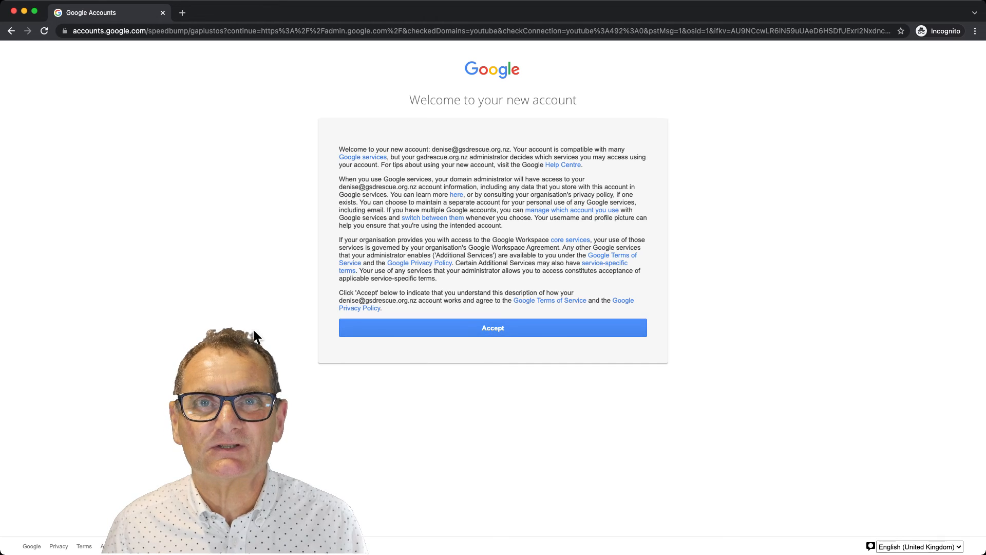
click(502, 329)
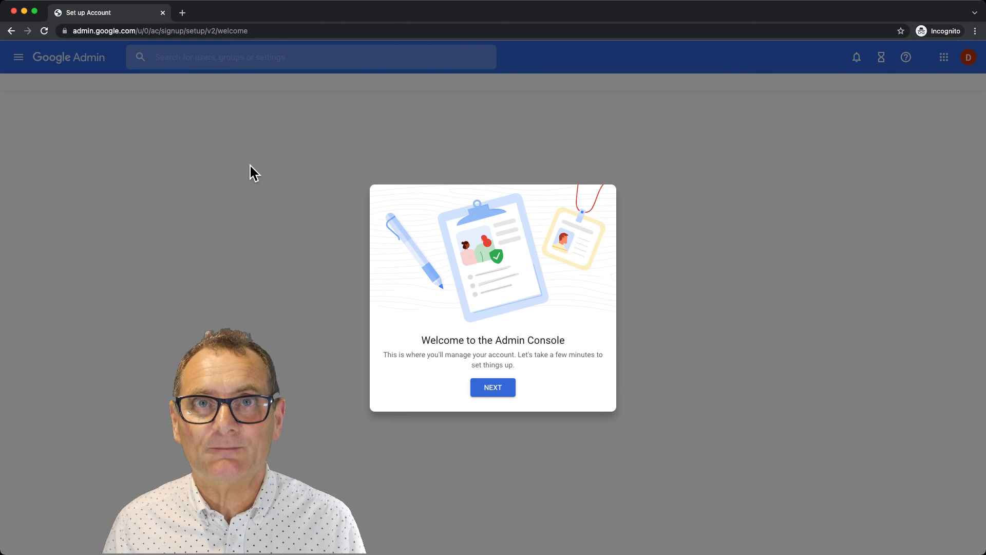
click(499, 393)
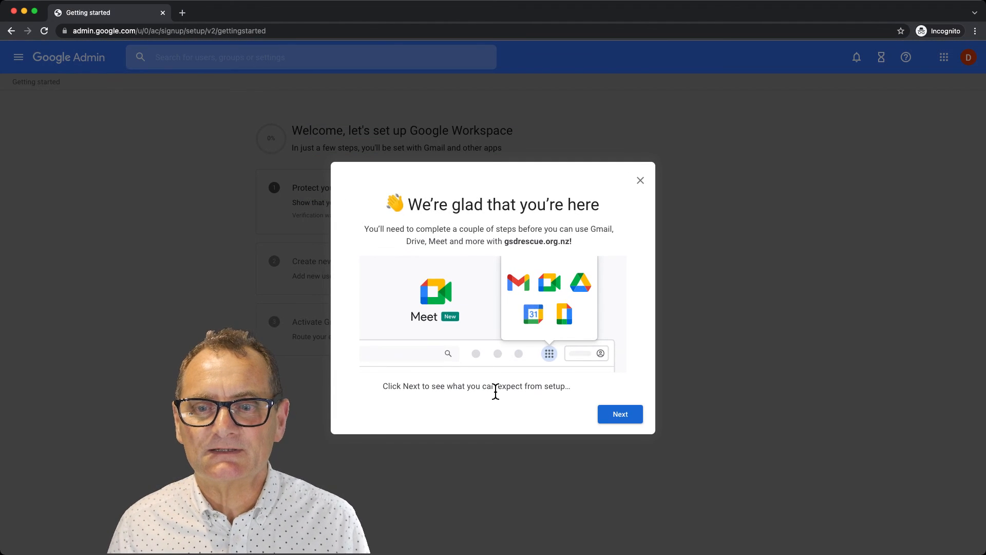
click(630, 420)
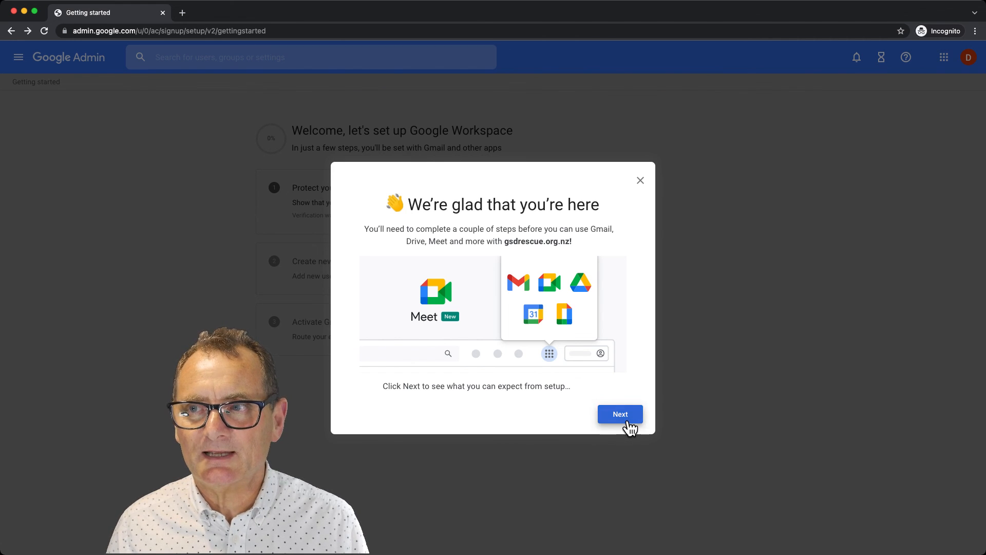